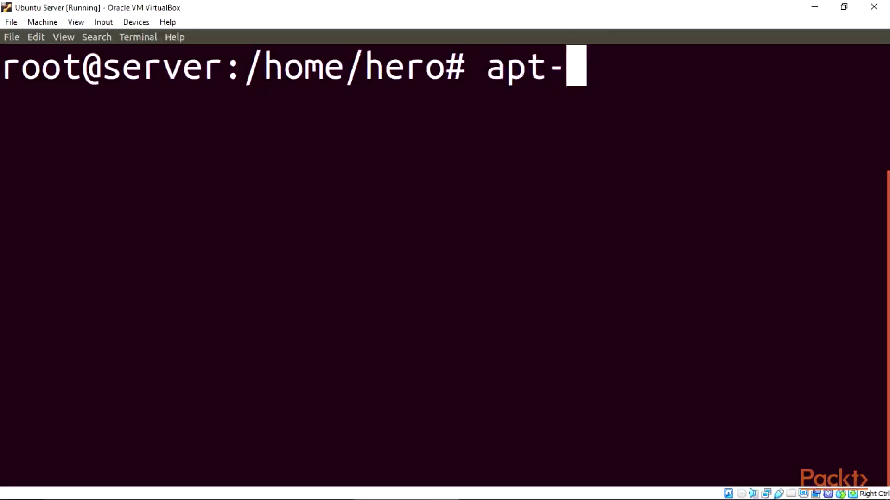
{"action": "type", "text": "get install"}
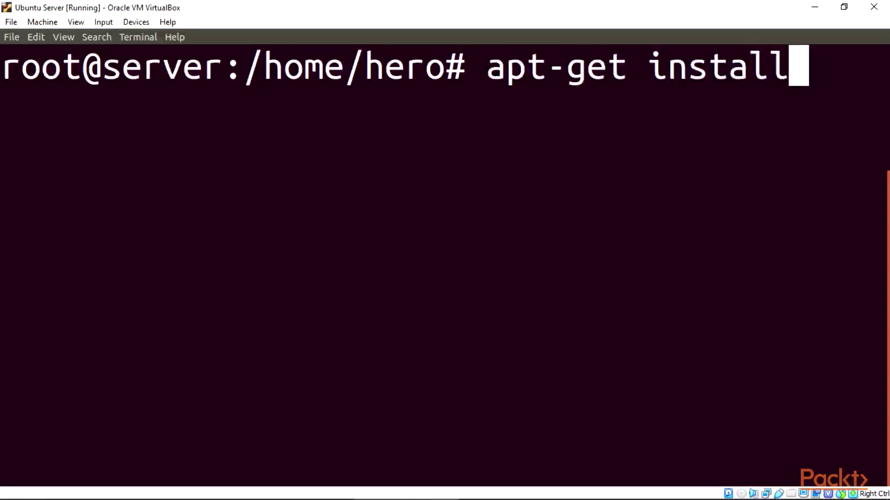
{"action": "type", "text": " nagios"}
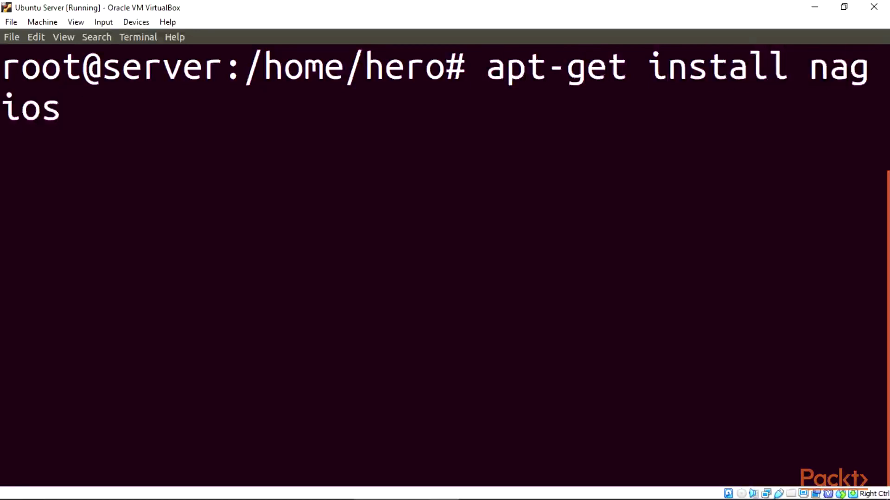
{"action": "type", "text": "3"}
Step: Install nagios3 with apt-get, accepting the 47 new packages
{"action": "key", "text": "Return"}
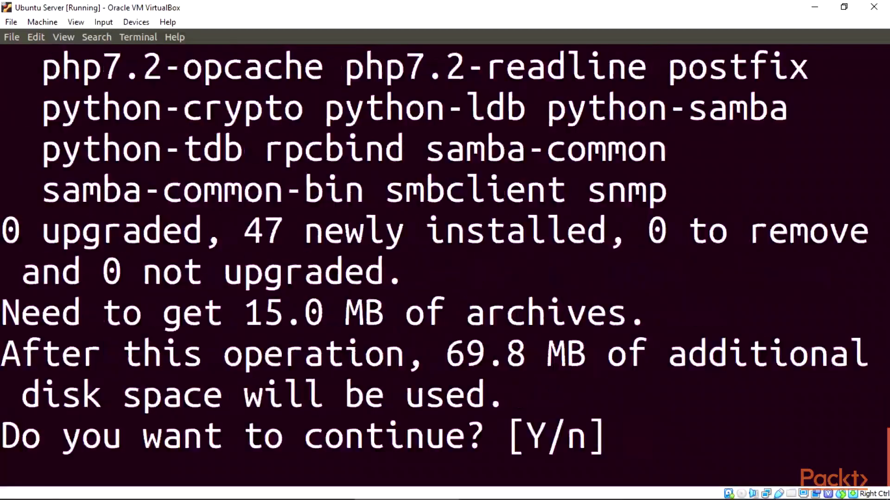
{"action": "type", "text": "y"}
{"action": "key", "text": "Return"}
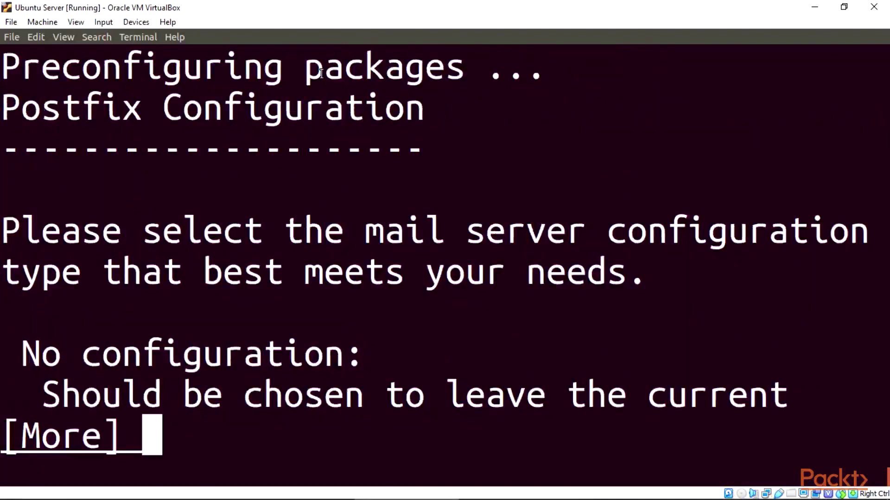
Step: Choose option 1, No configuration, as Postfix's general mail configuration type
{"action": "key", "text": "Return"}
{"action": "key", "text": "Return"}
{"action": "key", "text": "Return"}
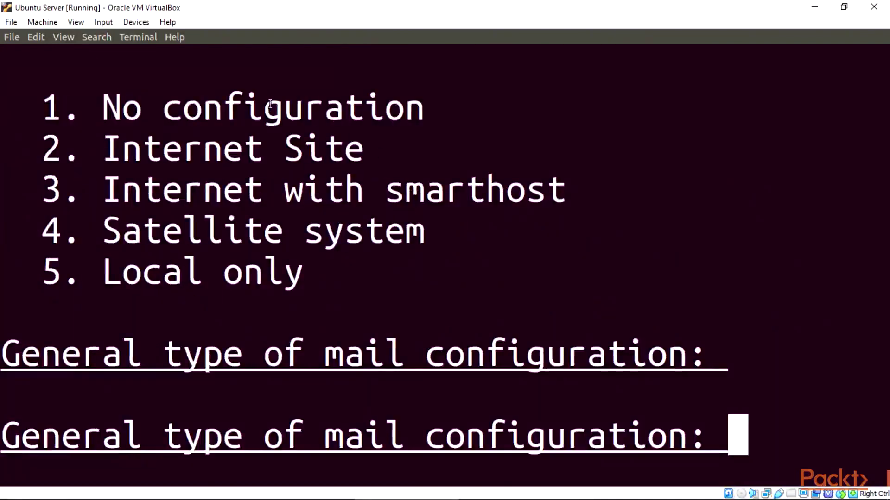
{"action": "type", "text": "1"}
{"action": "key", "text": "Return"}
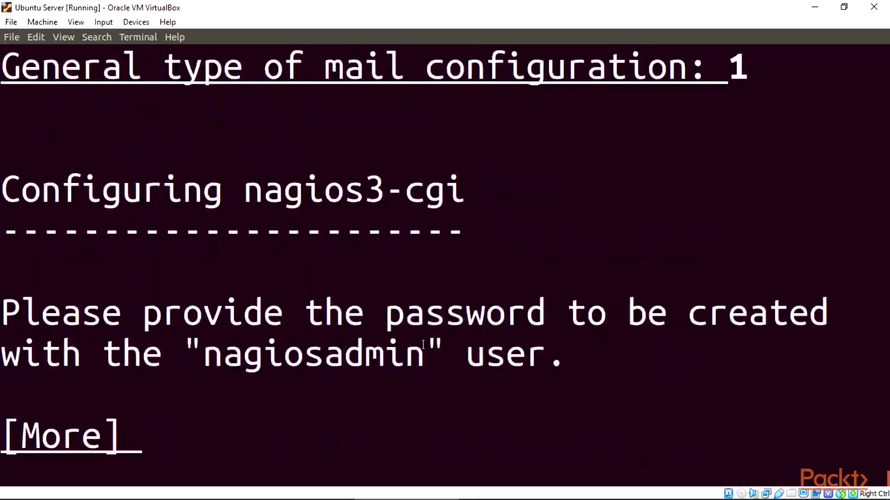
Step: Enter the nagiosadmin web administration password after the explanation page
{"action": "key", "text": "Return"}
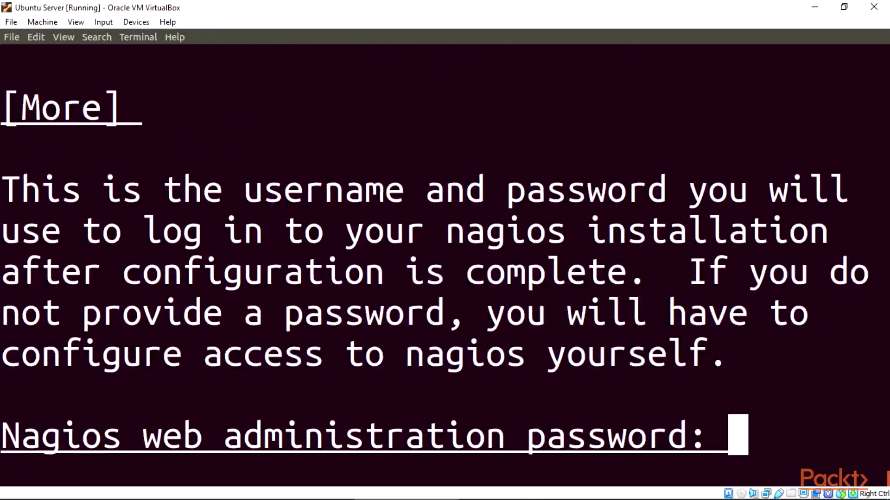
{"action": "key", "text": "Return"}
{"action": "key", "text": "Return"}
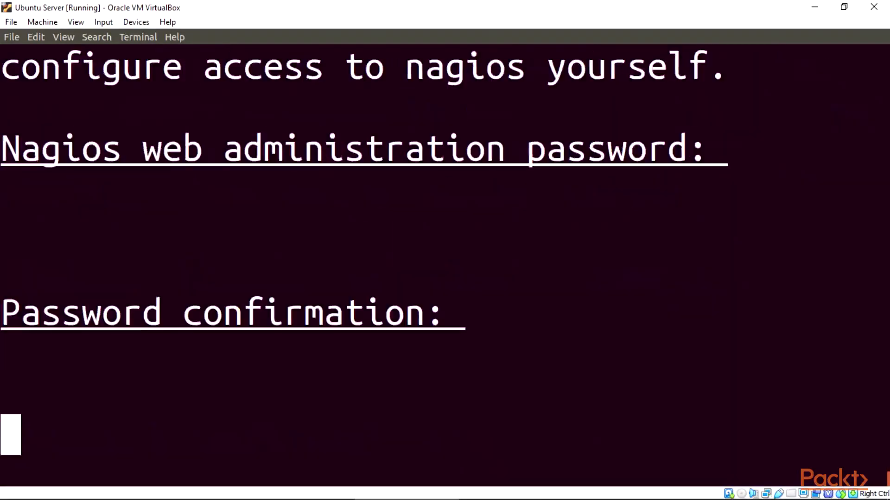